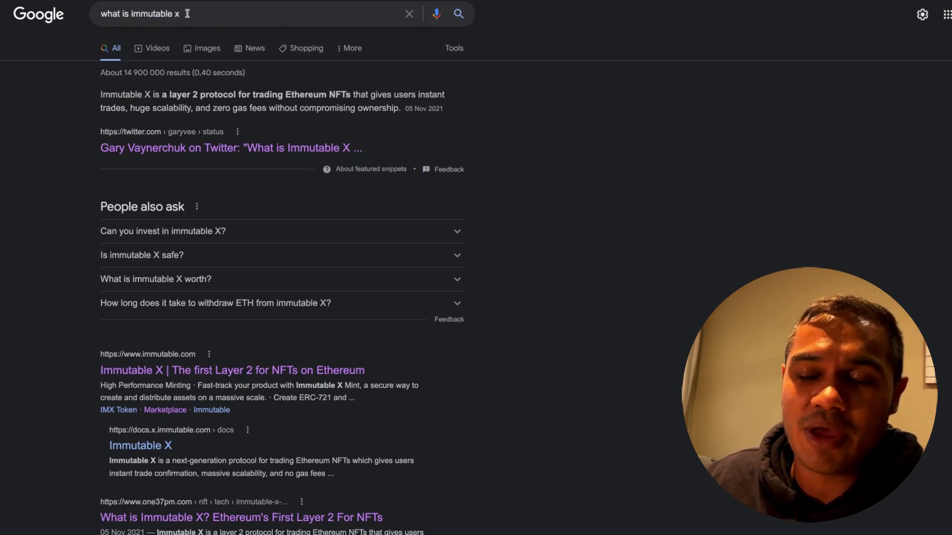
# Replace the Immutable X query with a search for 'what are gas fees in crypto'.
pyautogui.moveTo(180, 13); pyautogui.dragTo(78, 13)
pyautogui.write('what')
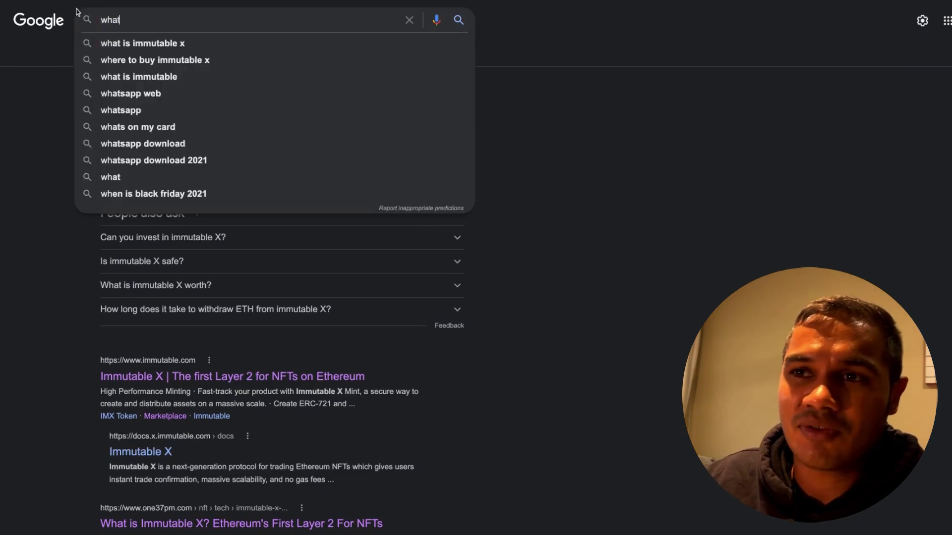
pyautogui.write(' are ga')
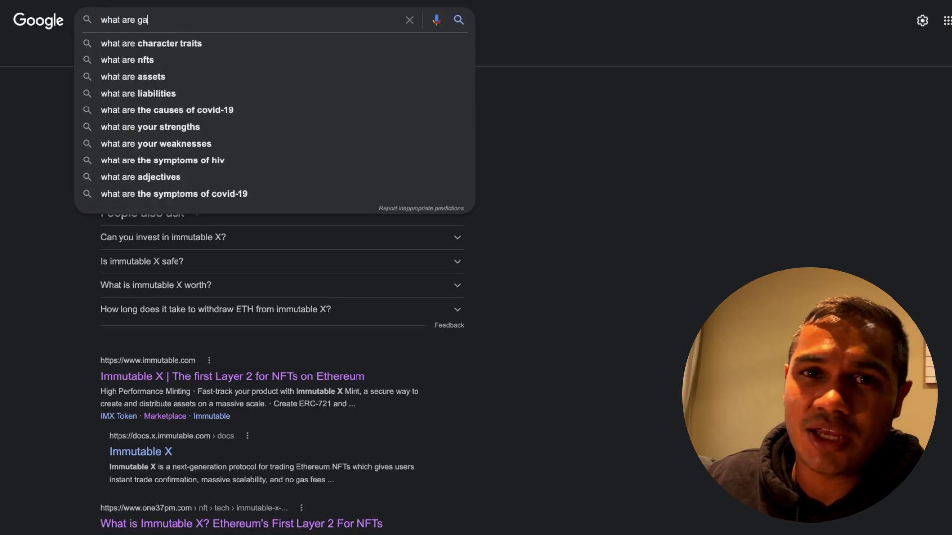
pyautogui.write('s fees in crypt')
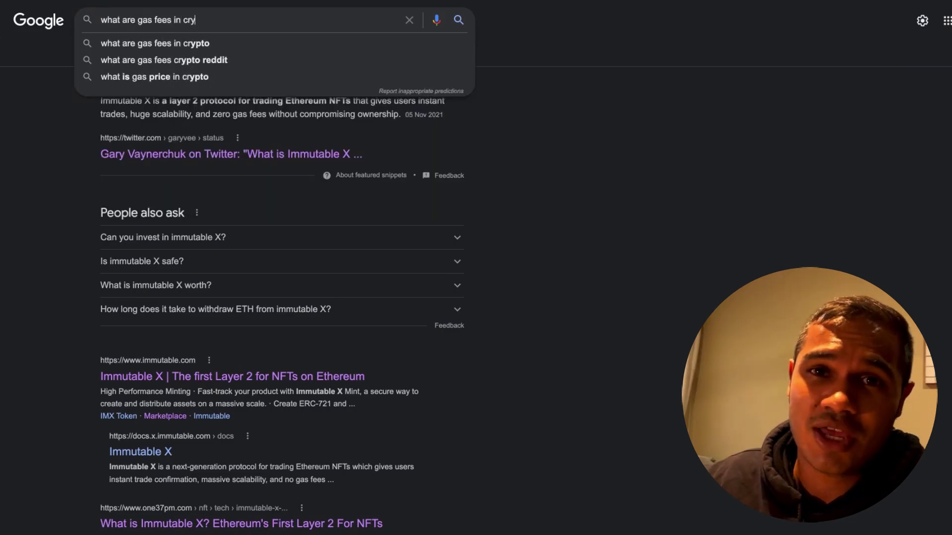
pyautogui.press('BackSpace')
pyautogui.press('BackSpace')
pyautogui.write('o')
pyautogui.press('BackSpace')
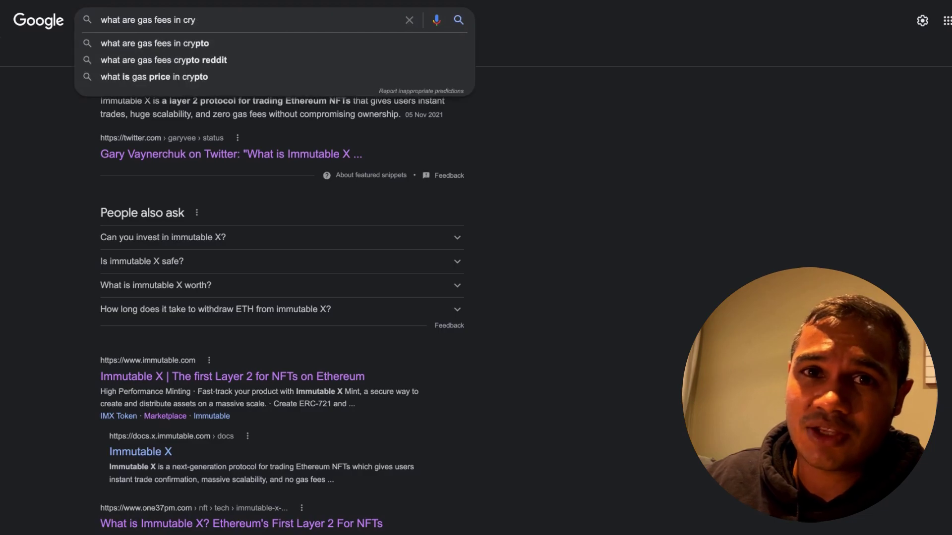
pyautogui.write('pto')
pyautogui.press('Return')
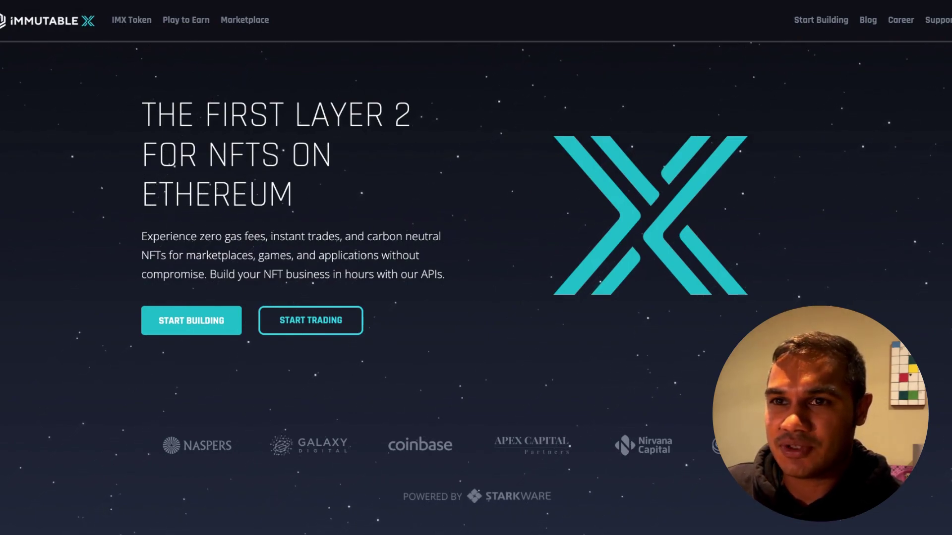
# Scroll down the immutable.com landing page.
pyautogui.scroll(-1, 396, 213)
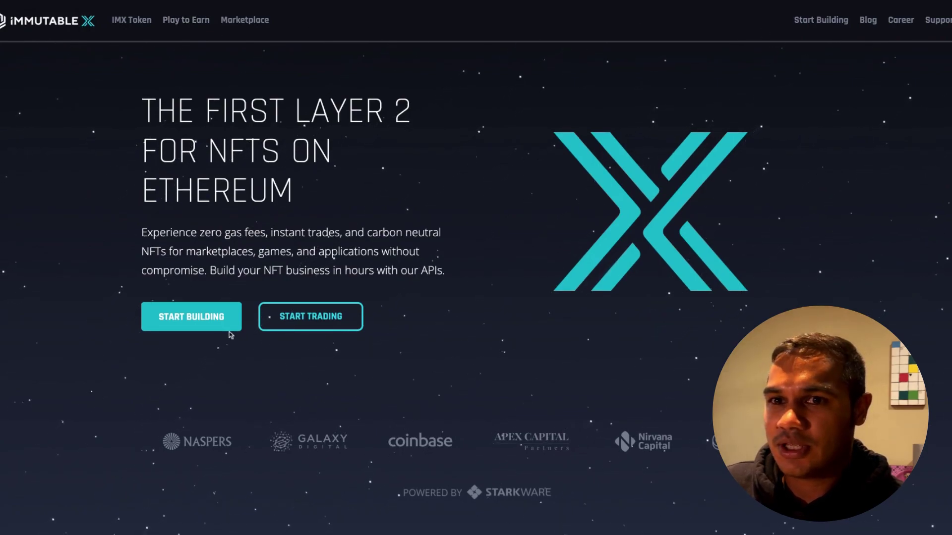
# Enter the marketplace, scroll the Featured collections and open Moody Krows.
pyautogui.click(284, 324)
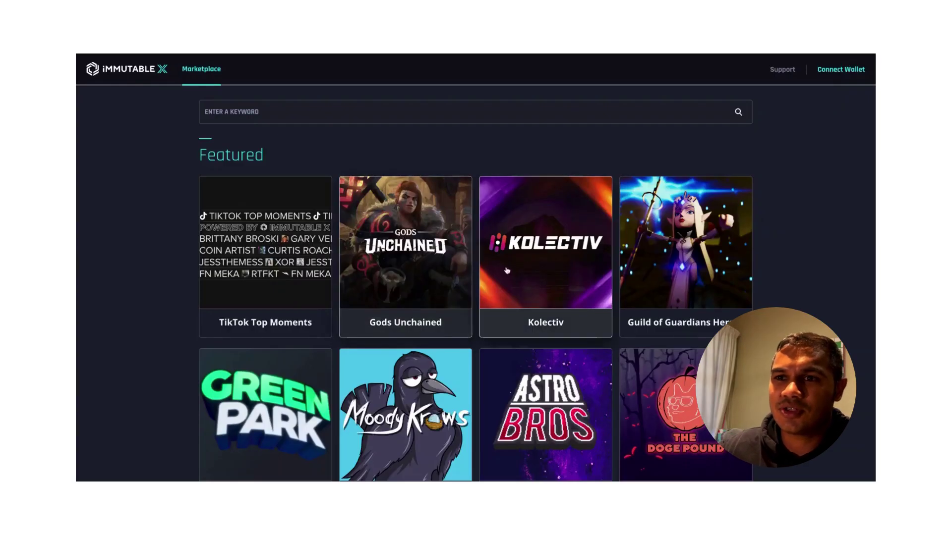
pyautogui.scroll(-1, 498, 281)
pyautogui.scroll(-1, 498, 281)
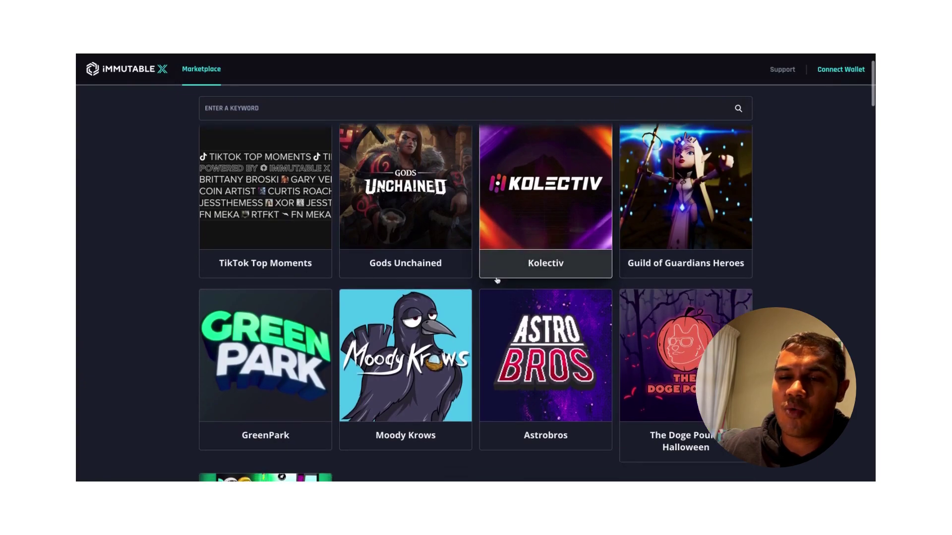
pyautogui.scroll(-1, 498, 280)
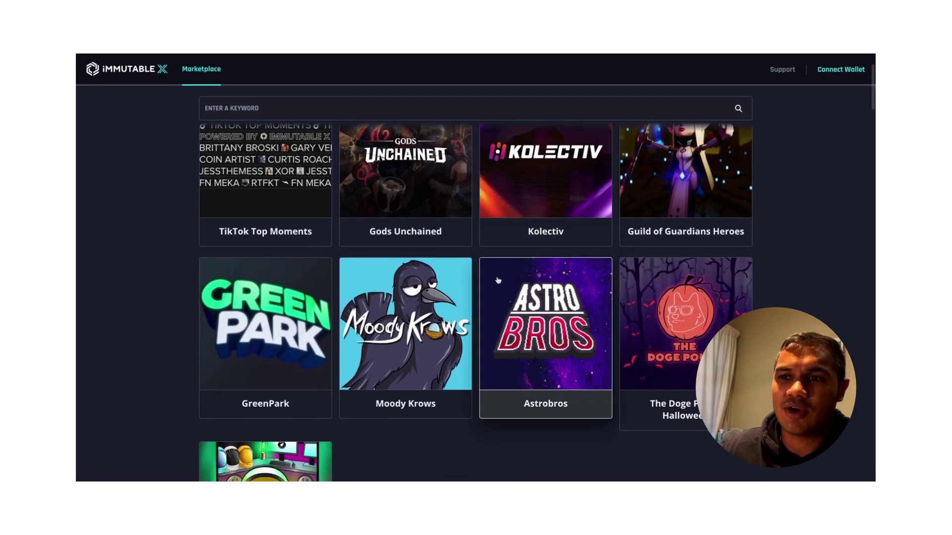
pyautogui.scroll(-2, 498, 281)
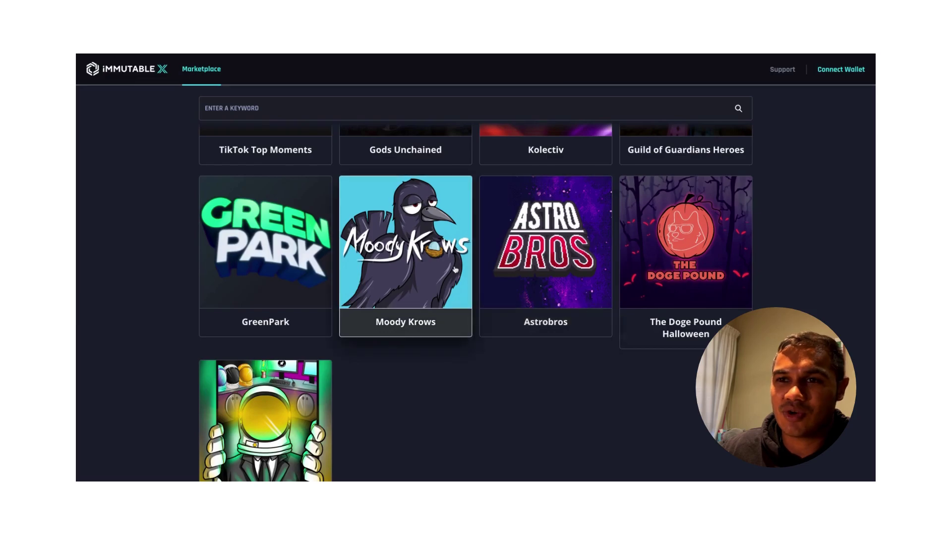
pyautogui.click(455, 269)
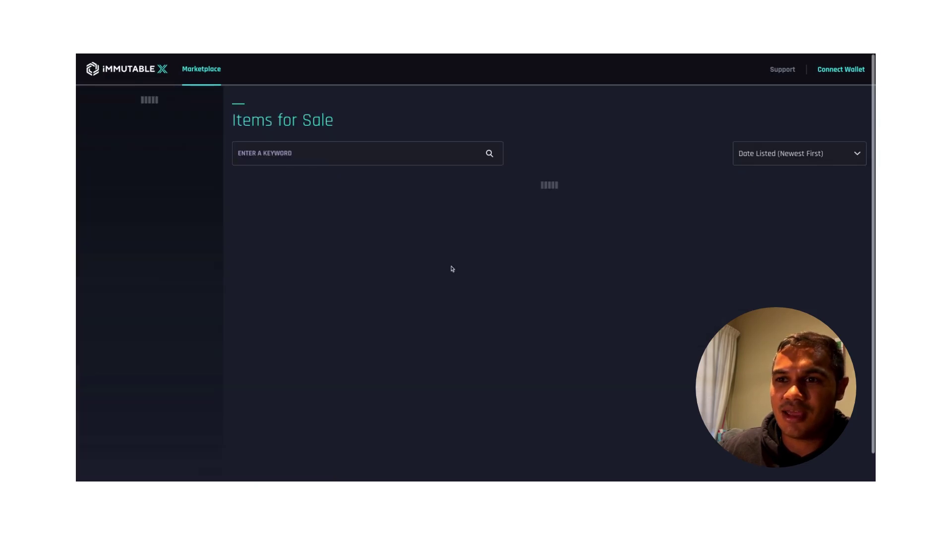
# Choose Price (Low-High) in the Items for Sale sort dropdown.
pyautogui.click(777, 155)
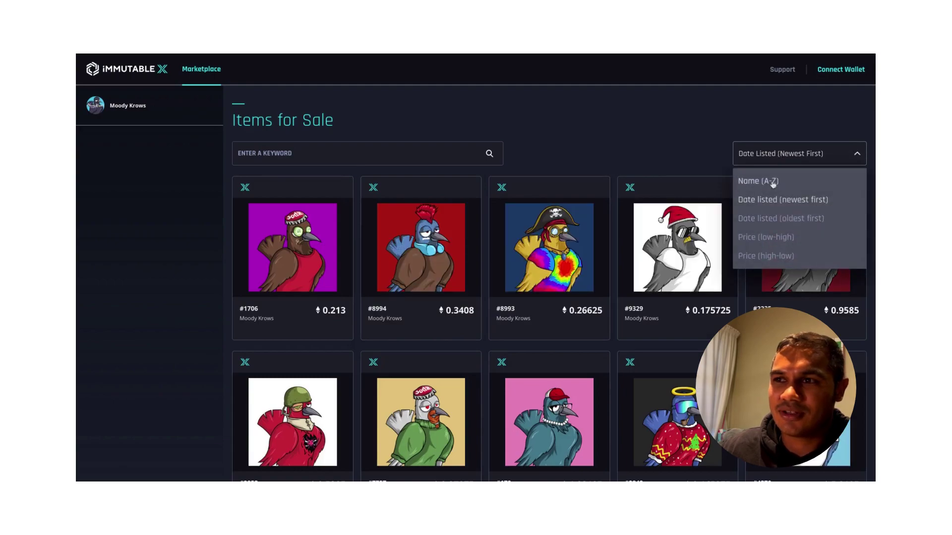
pyautogui.click(773, 240)
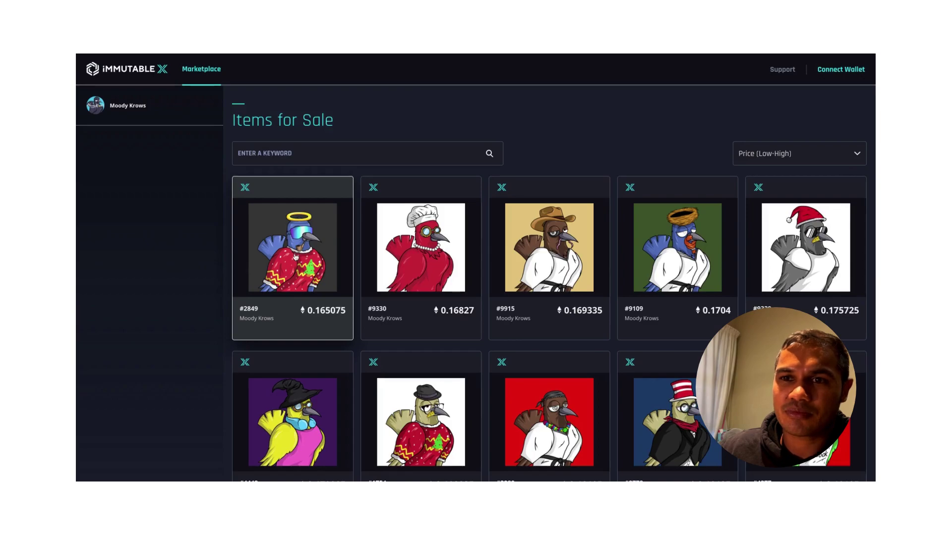
# Open Moody Krows #2849 at 0.165075 ETH, review its properties, then choose Connect Wallet.
pyautogui.click(296, 257)
pyautogui.scroll(-2, 524, 298)
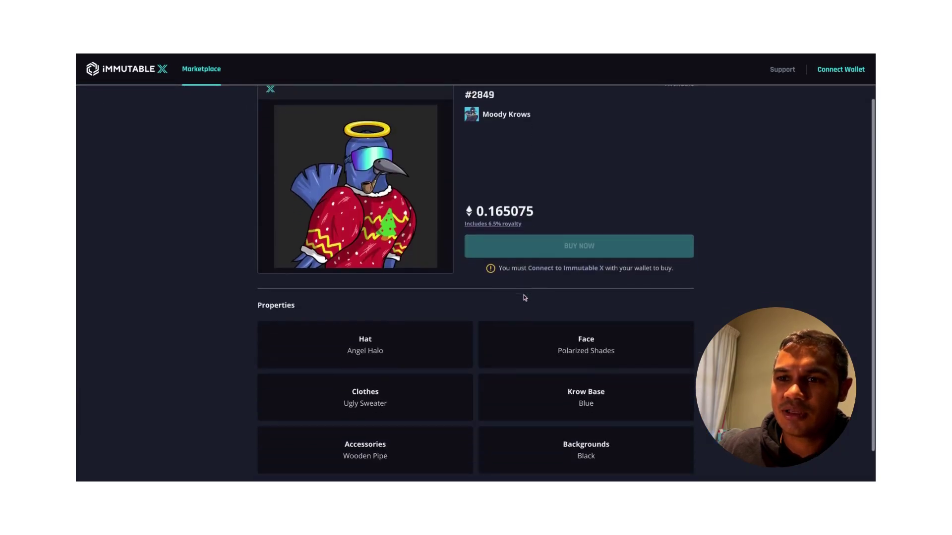
pyautogui.scroll(-1, 356, 323)
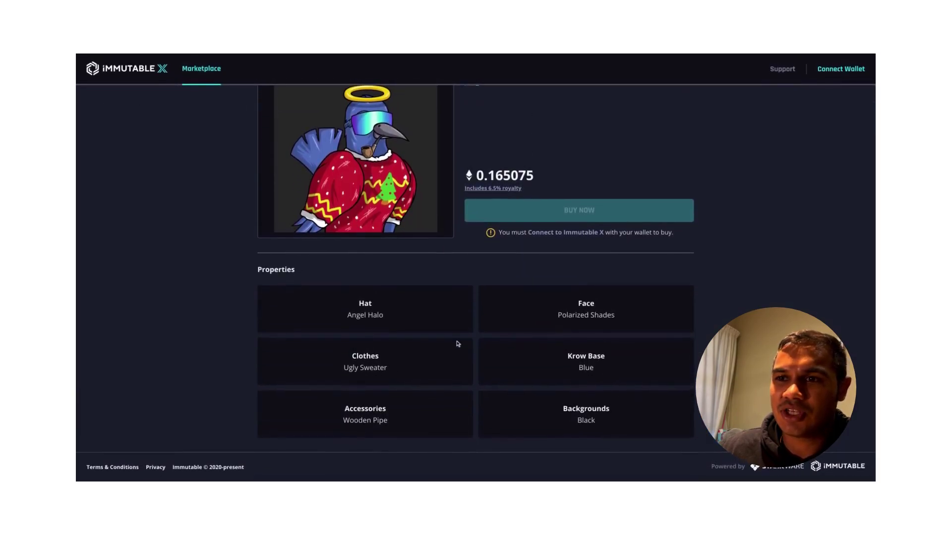
pyautogui.scroll(3, 512, 344)
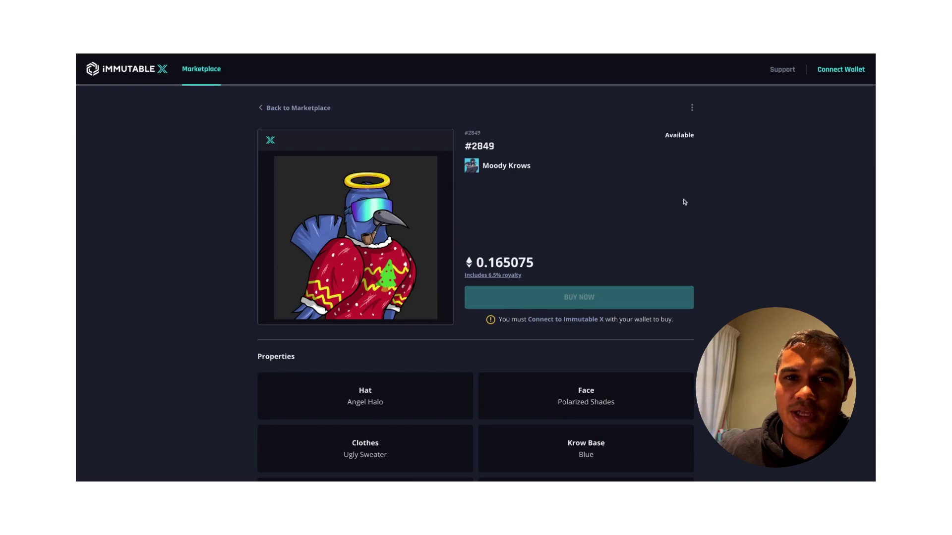
pyautogui.click(838, 73)
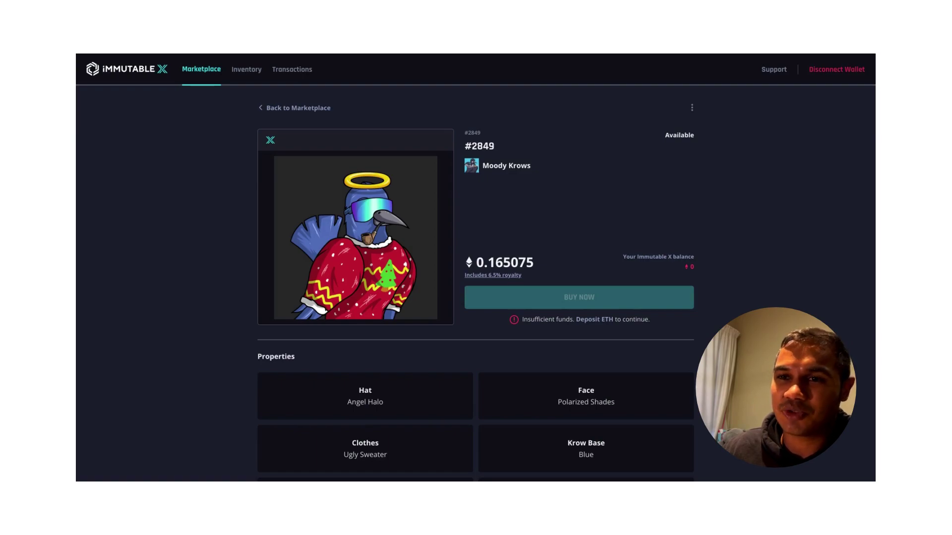
pyautogui.click(589, 320)
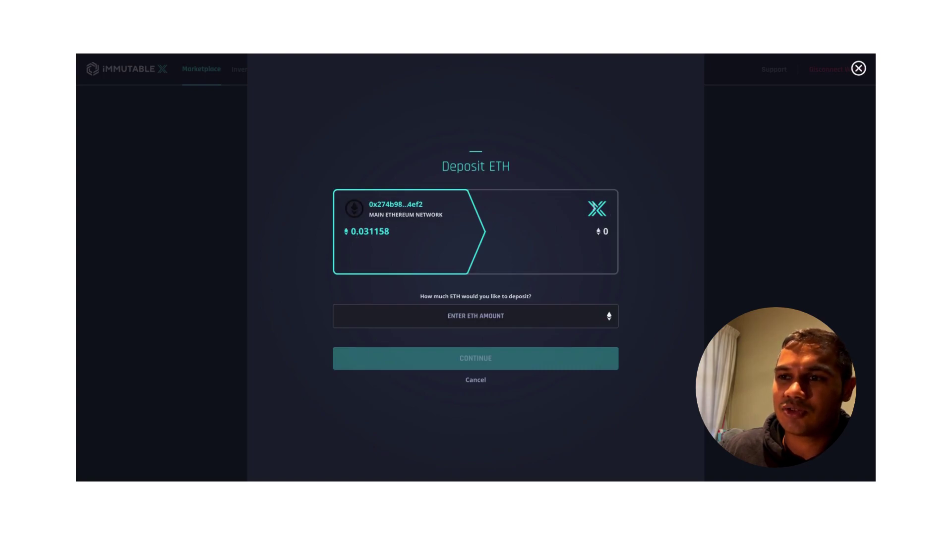
pyautogui.click(521, 315)
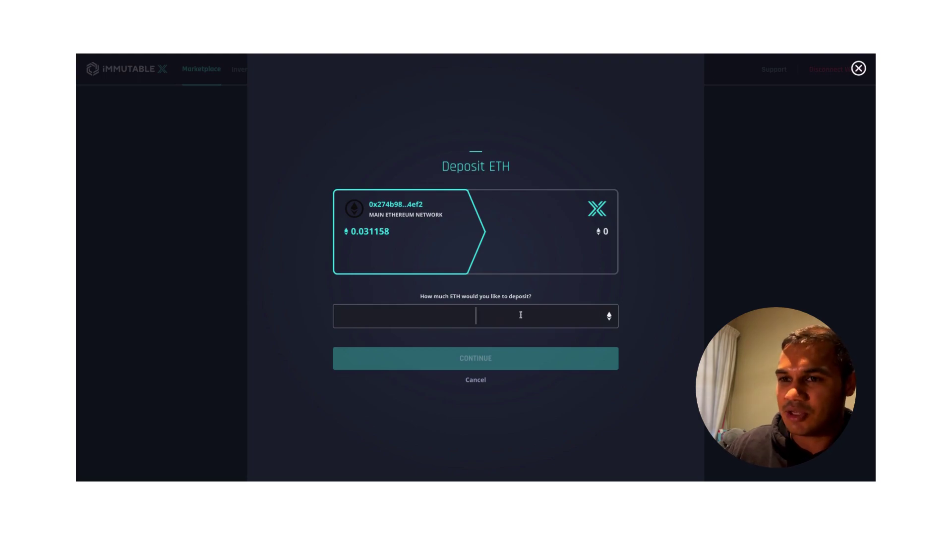
pyautogui.write('0.')
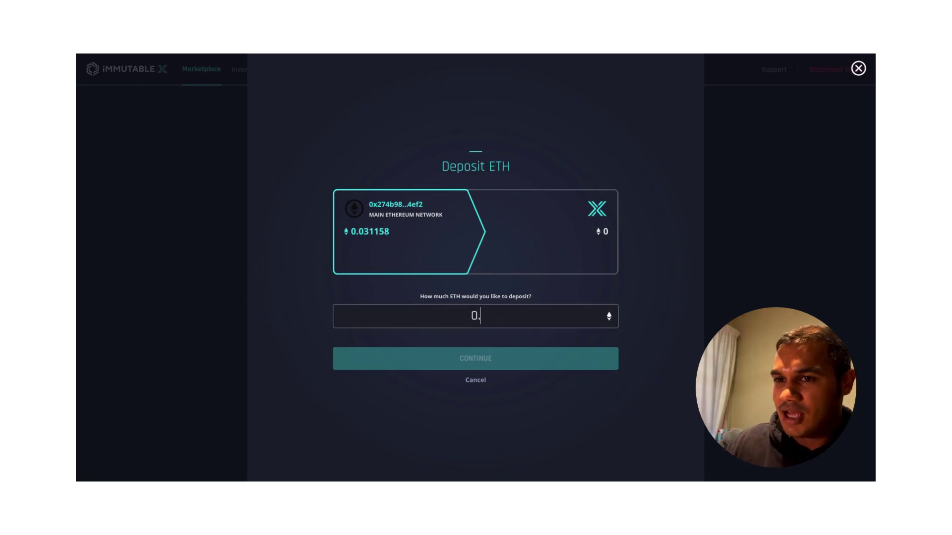
pyautogui.write('05')
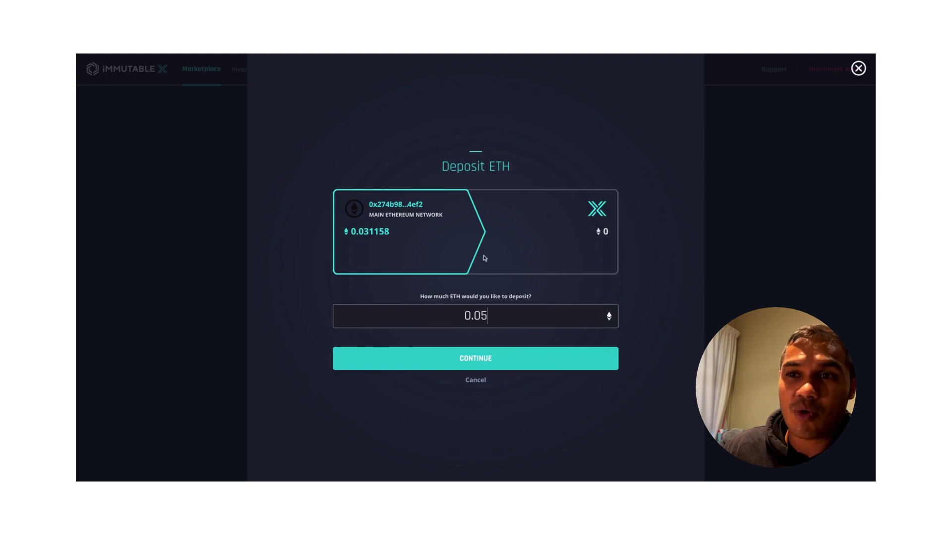
pyautogui.click(857, 68)
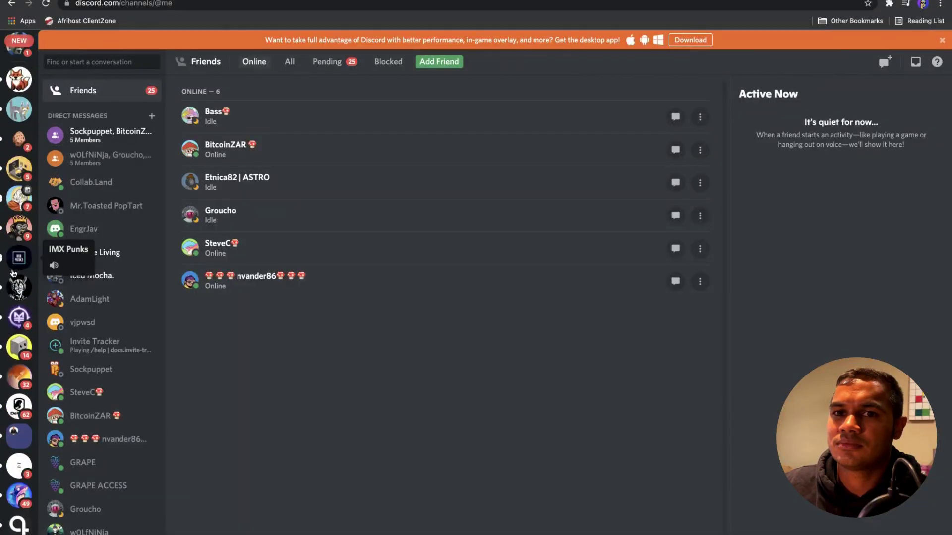
# Open the IMX Punks server from the left server list.
pyautogui.click(13, 271)
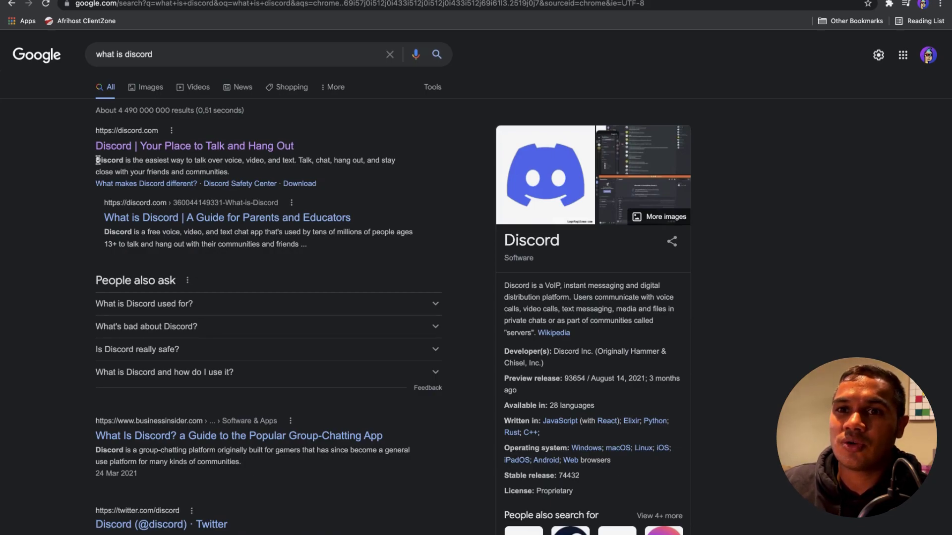
# Highlight the first result's snippet describing Discord.
pyautogui.moveTo(97, 160); pyautogui.dragTo(233, 173)
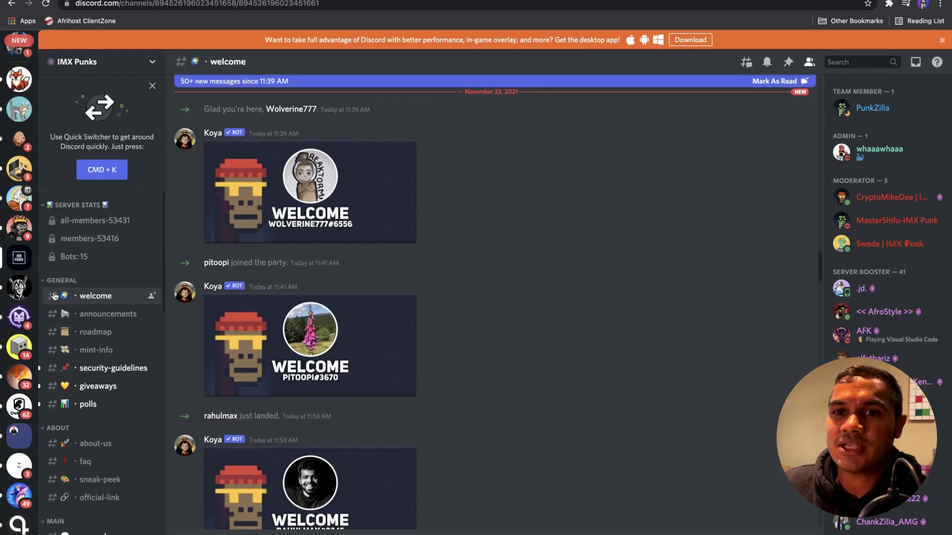
# Scroll through the #welcome channel's new-member welcome cards.
pyautogui.scroll(-10, 17, 284)
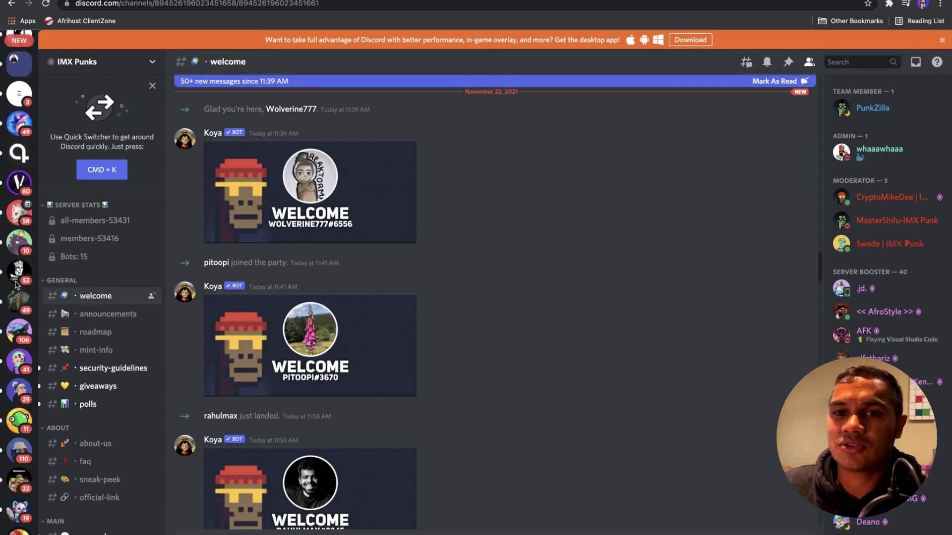
pyautogui.scroll(-9, 17, 284)
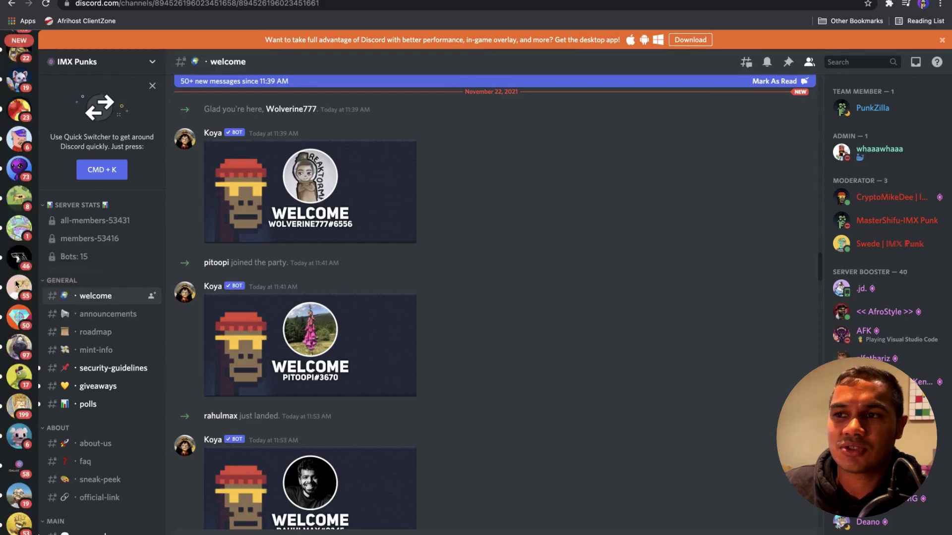
pyautogui.scroll(5, 17, 268)
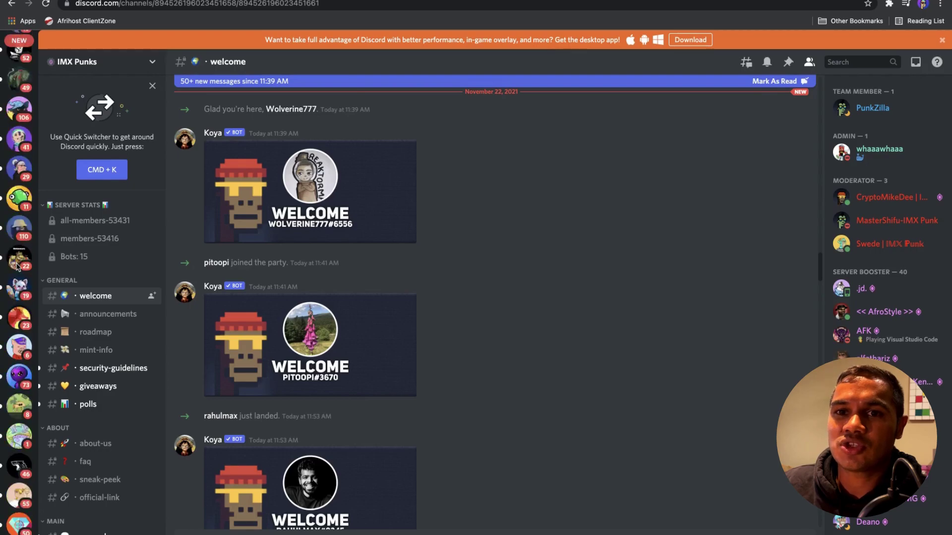
pyautogui.scroll(8, 18, 267)
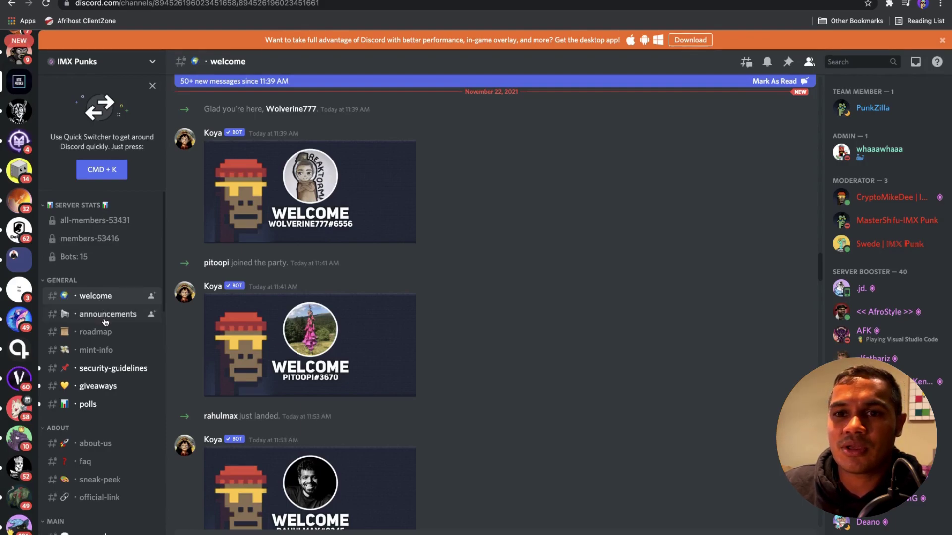
pyautogui.scroll(-1, 105, 321)
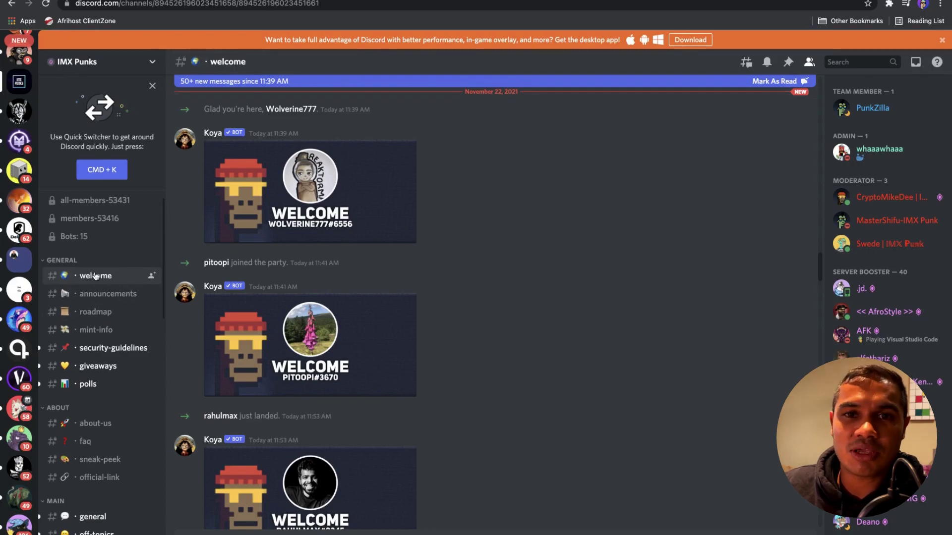
pyautogui.scroll(-1, 94, 284)
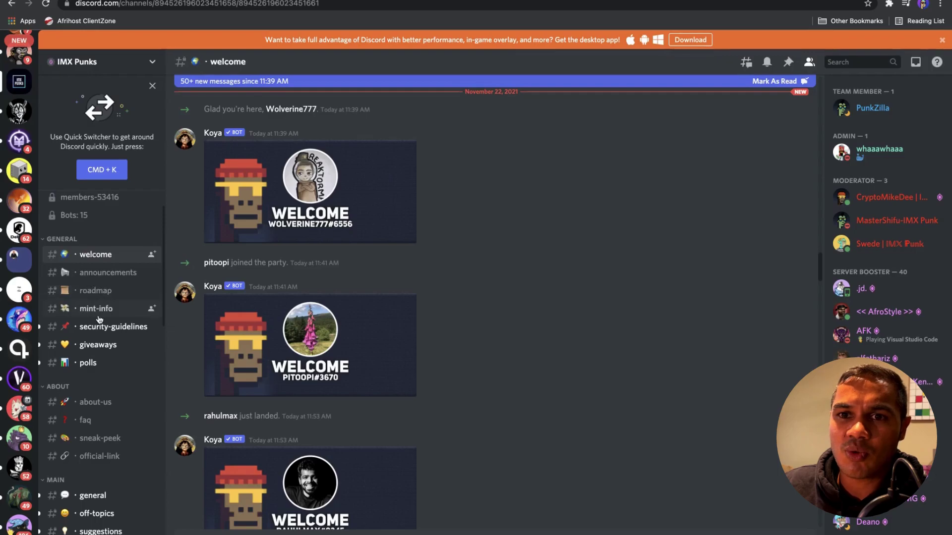
pyautogui.scroll(-2, 99, 324)
pyautogui.scroll(-3, 105, 322)
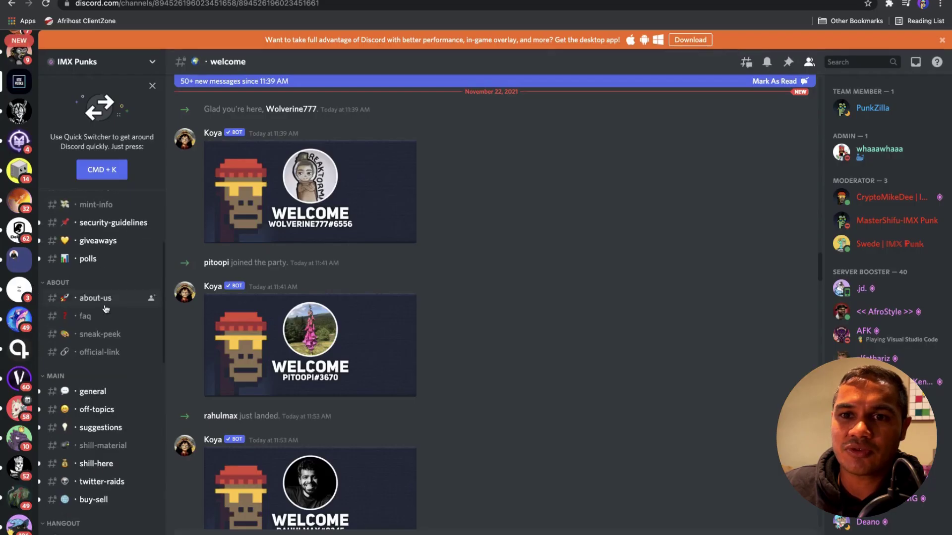
pyautogui.scroll(-3, 106, 308)
# Open #general and scroll down through chat about the 11am reveal and Snoop Dogg images.
pyautogui.click(92, 336)
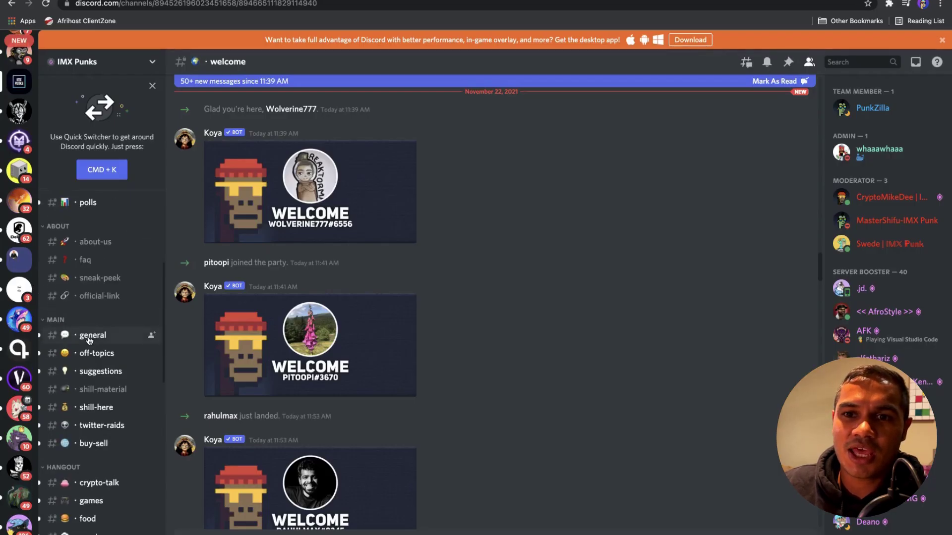
pyautogui.scroll(-12, 283, 364)
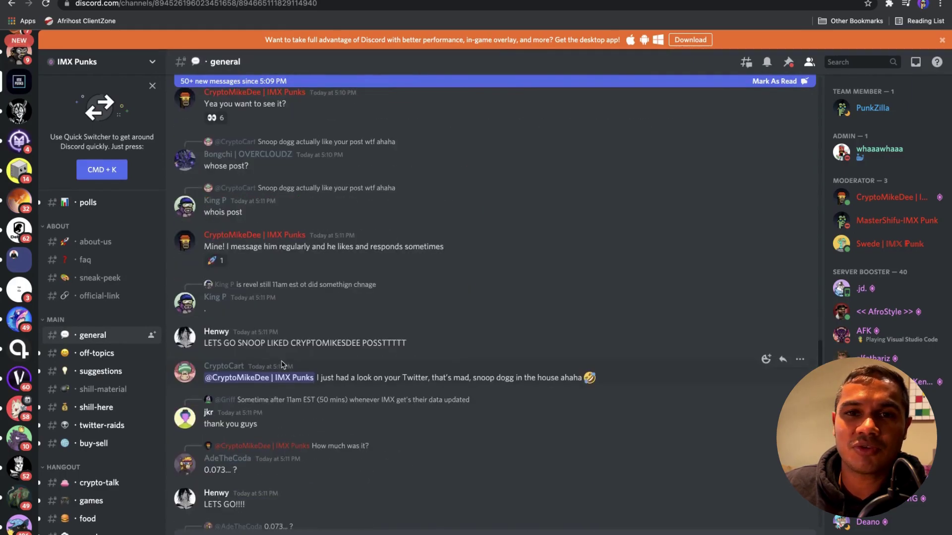
pyautogui.scroll(-4, 283, 365)
pyautogui.scroll(-6, 282, 366)
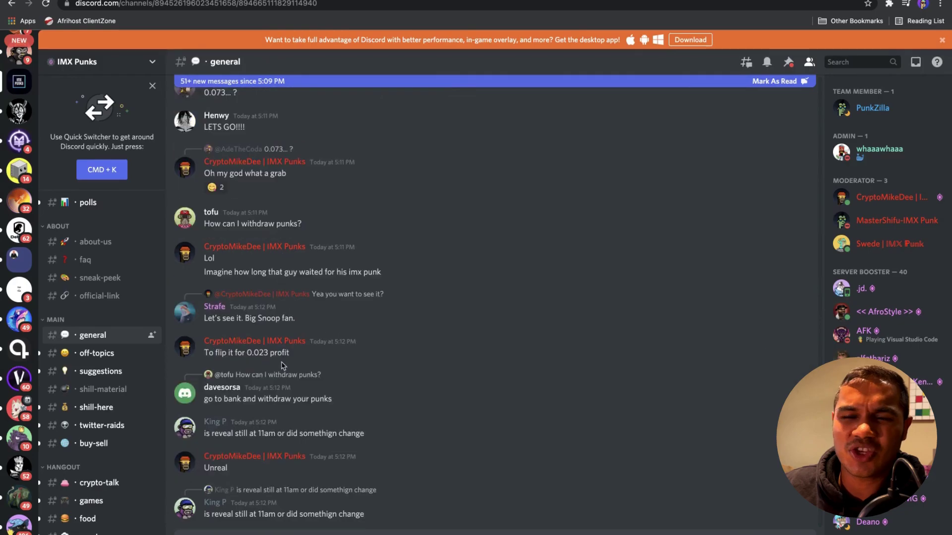
pyautogui.scroll(-8, 282, 366)
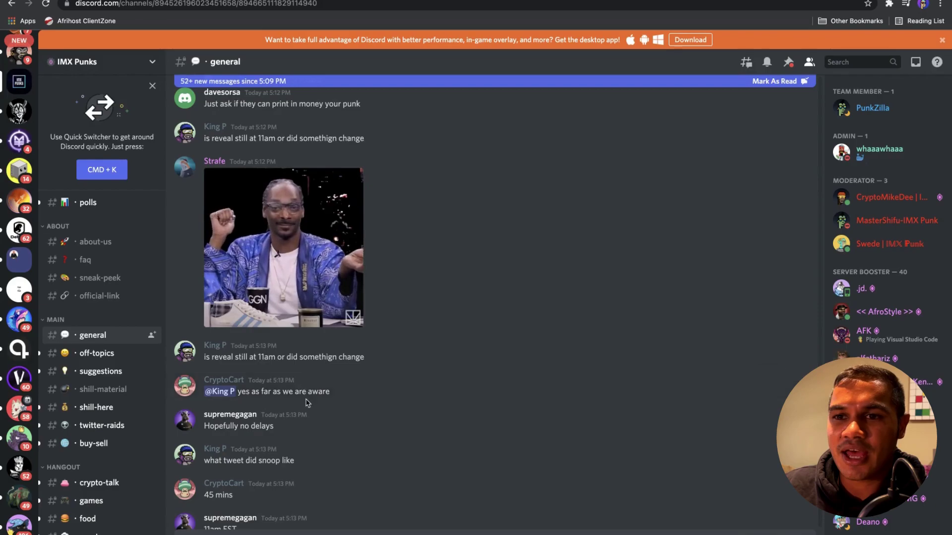
pyautogui.scroll(-11, 306, 390)
pyautogui.scroll(-6, 307, 404)
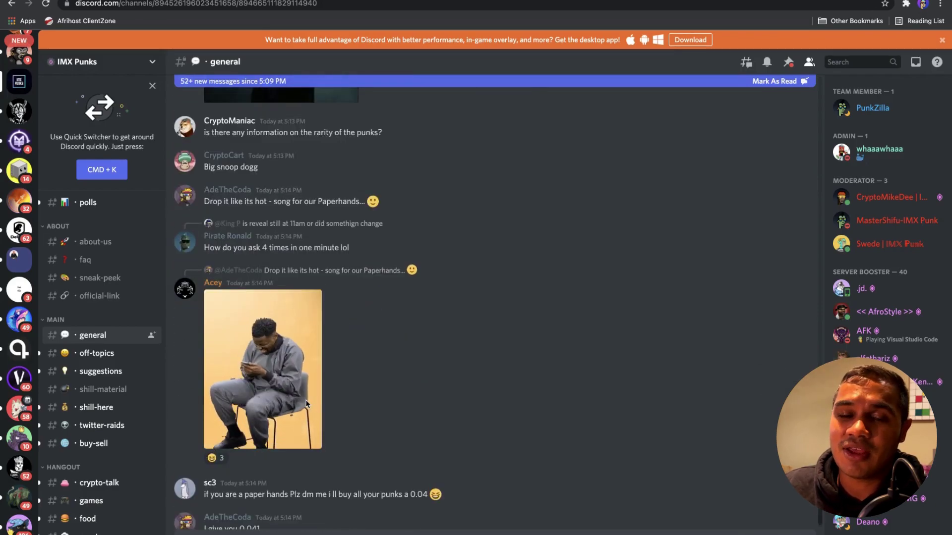
pyautogui.scroll(-2, 306, 404)
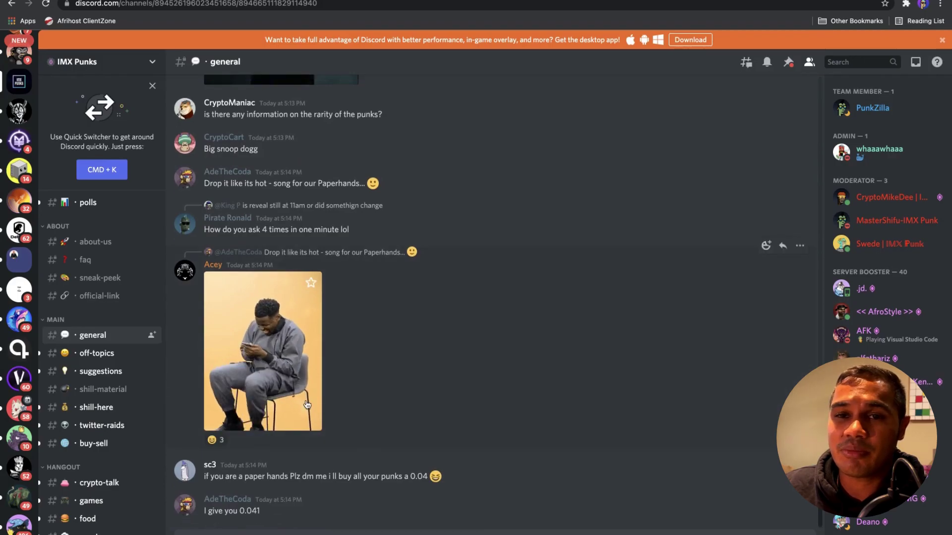
# Scroll back up through the #general channel.
pyautogui.scroll(3, 306, 399)
pyautogui.scroll(5, 307, 395)
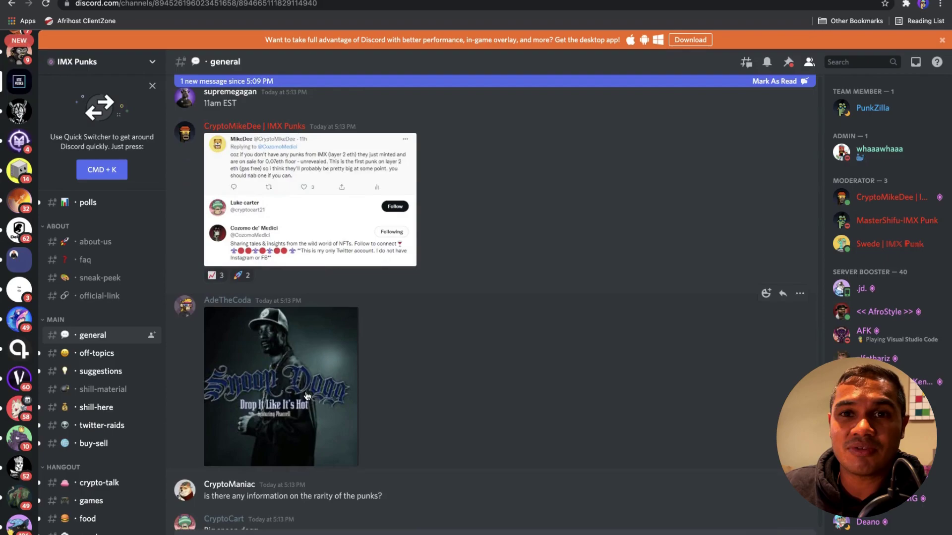
pyautogui.scroll(3, 307, 396)
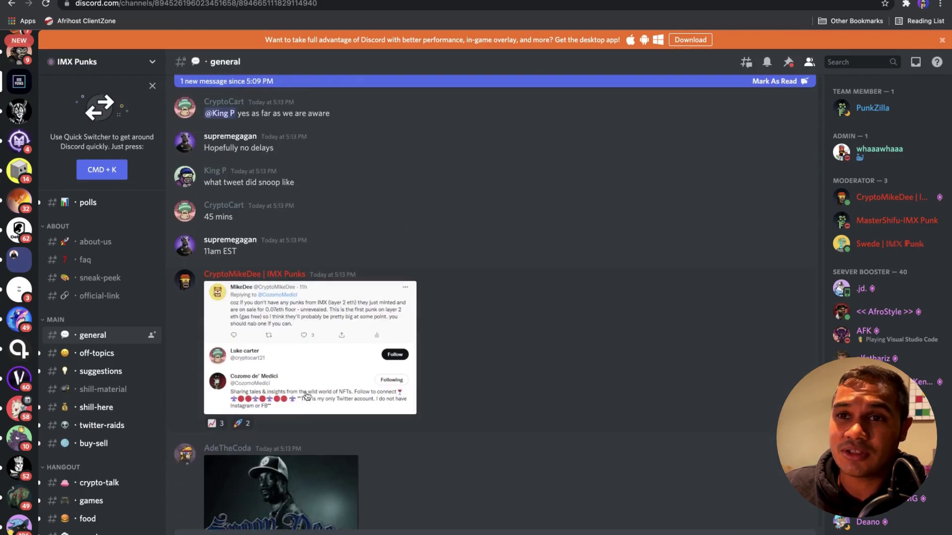
pyautogui.scroll(3, 307, 394)
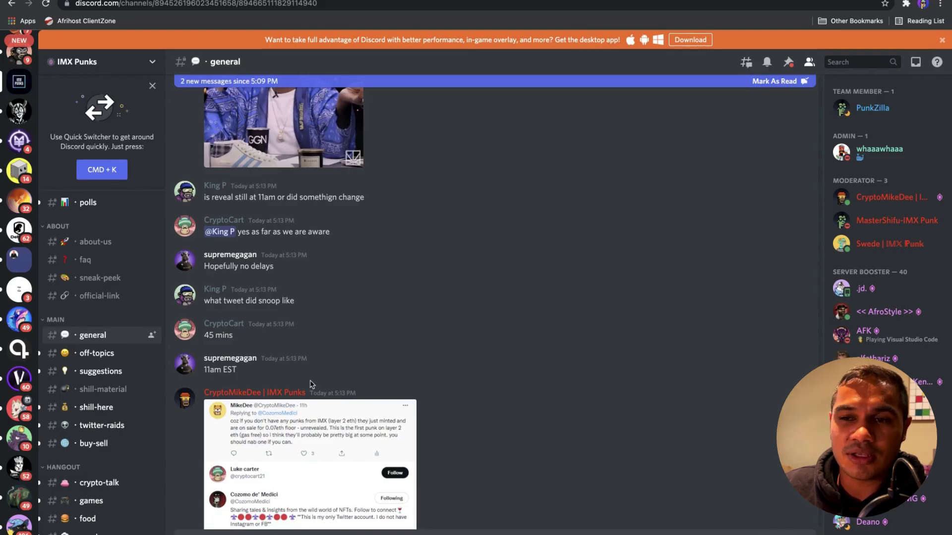
pyautogui.scroll(8, 310, 385)
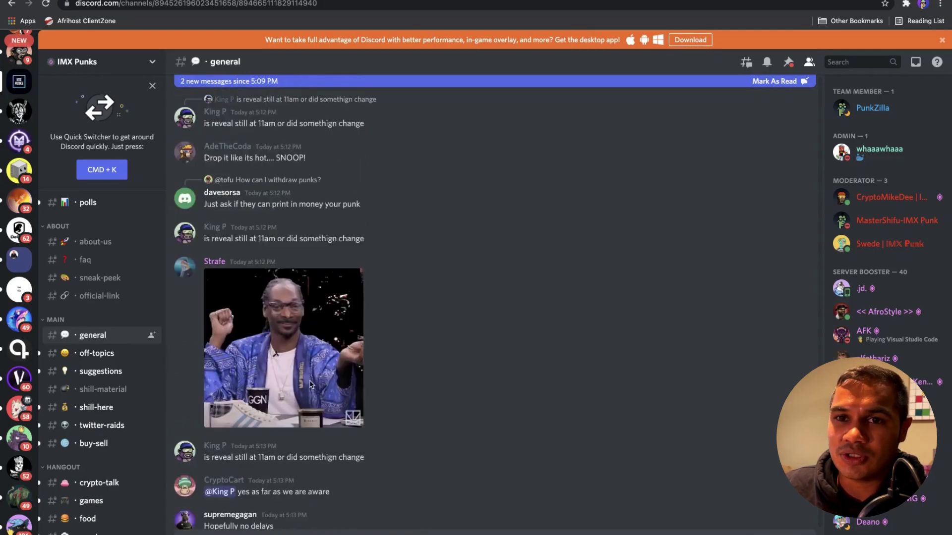
pyautogui.scroll(4, 122, 318)
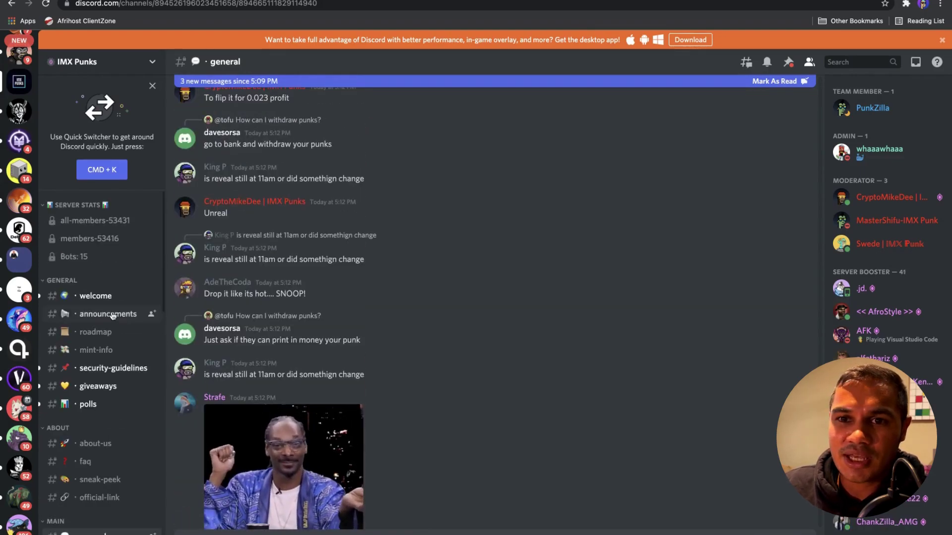
# Open #announcements, scroll older posts and highlight the 'SOLD OUT within minutes' sentence.
pyautogui.click(113, 315)
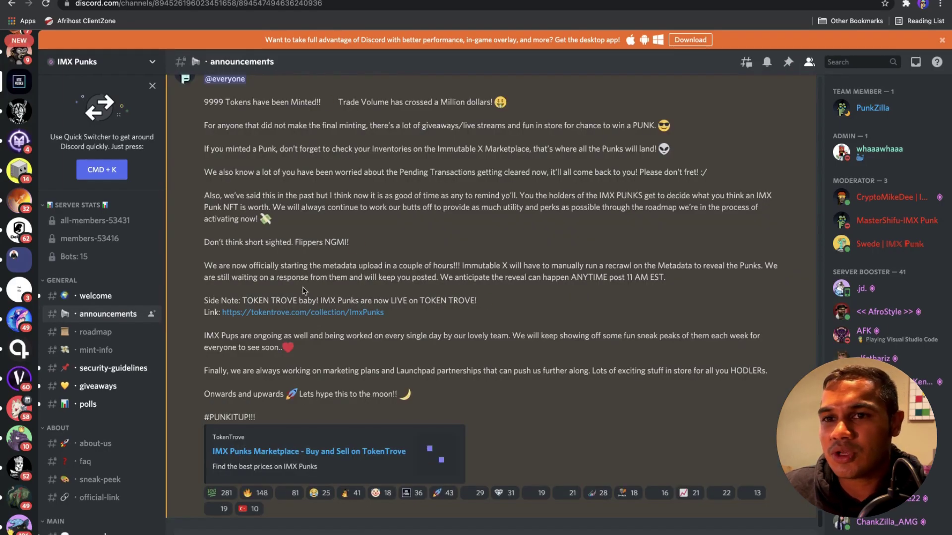
pyautogui.scroll(2, 300, 295)
pyautogui.scroll(20, 304, 291)
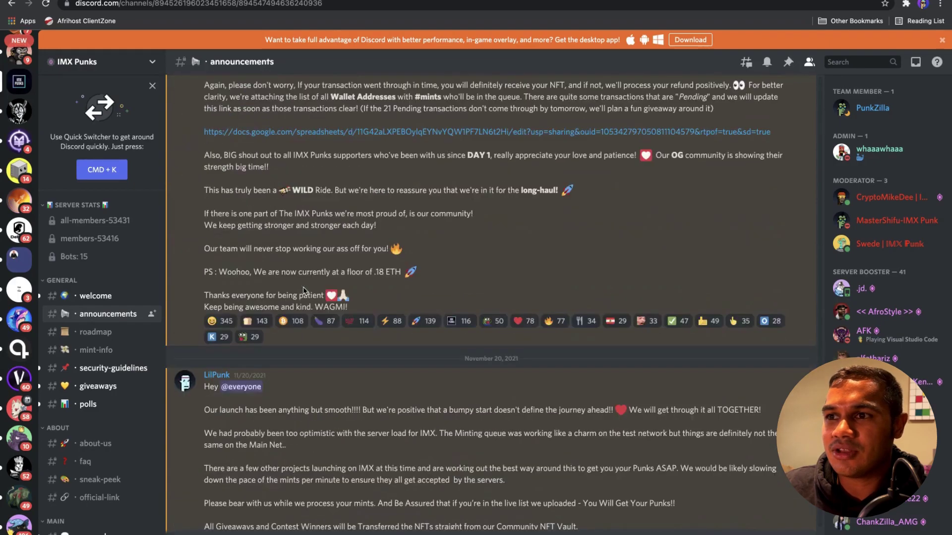
pyautogui.scroll(6, 297, 293)
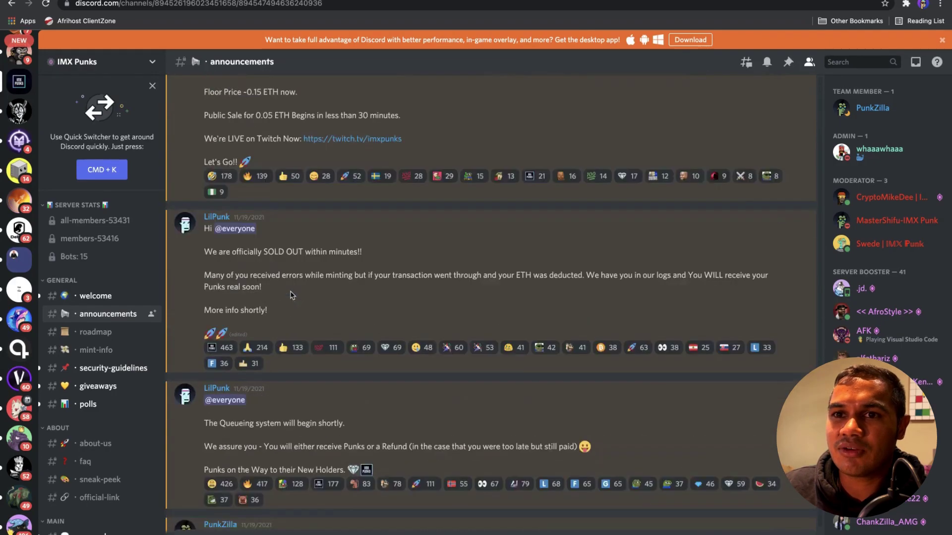
pyautogui.scroll(-5, 290, 297)
pyautogui.scroll(5, 290, 298)
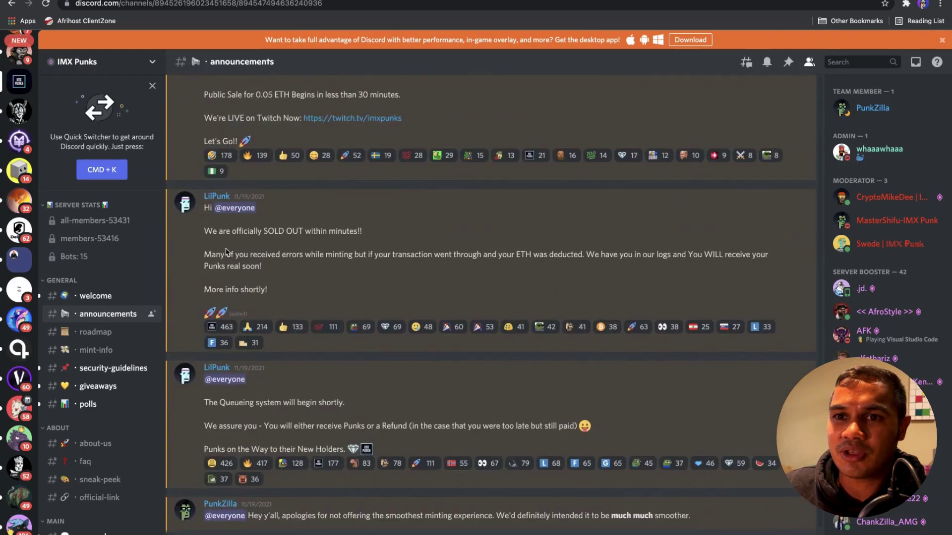
pyautogui.moveTo(222, 233); pyautogui.dragTo(346, 233)
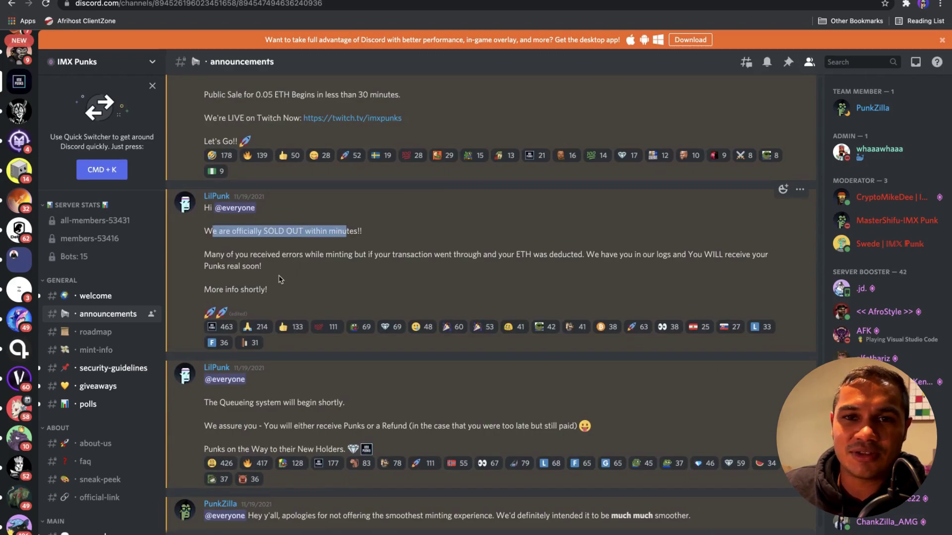
pyautogui.scroll(-3, 281, 287)
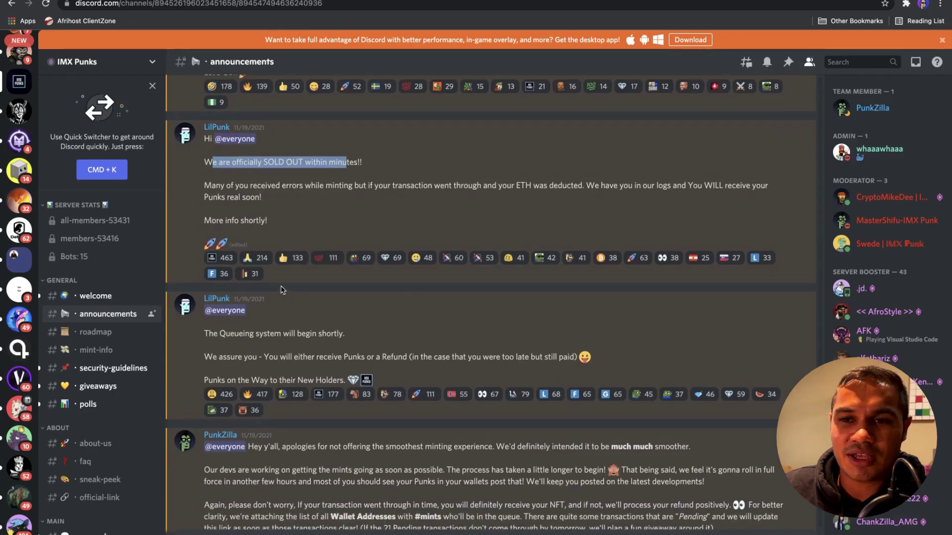
pyautogui.scroll(-3, 179, 345)
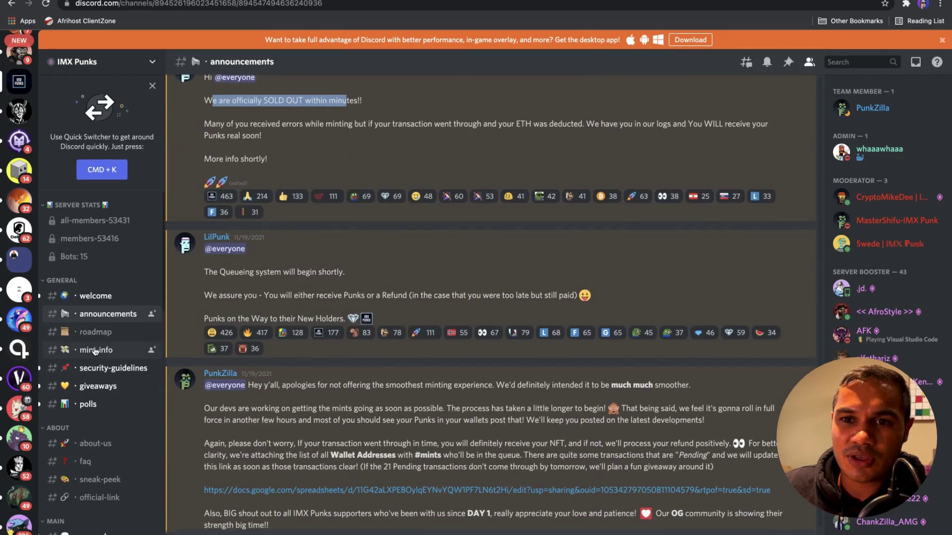
# Open #mint-info and scroll up to the 19 November 0.05 ETH main sale and refund posts.
pyautogui.click(94, 350)
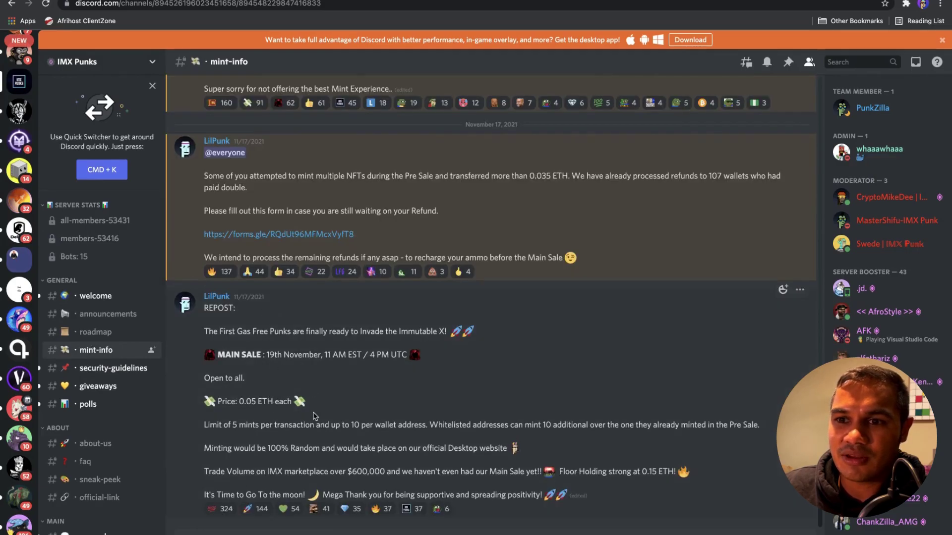
pyautogui.scroll(4, 315, 416)
pyautogui.scroll(5, 316, 416)
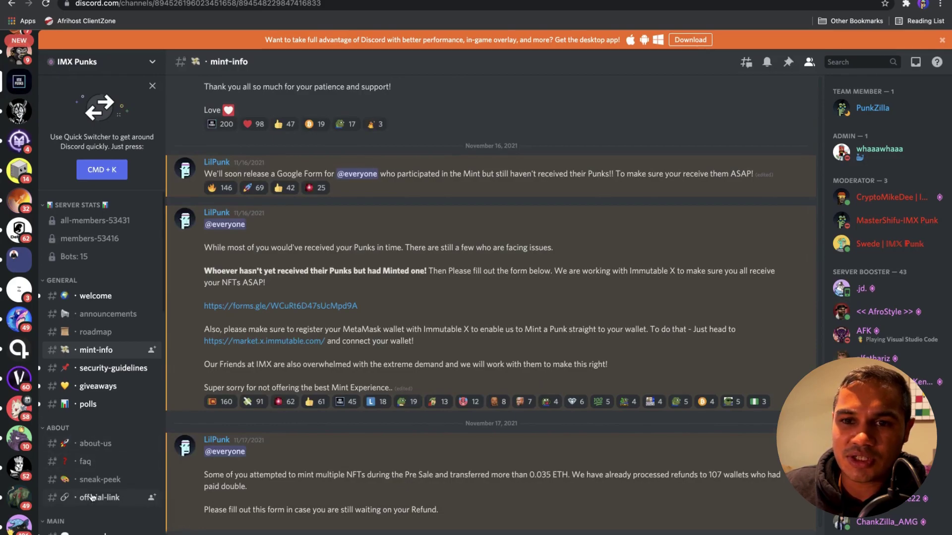
# Open #official-link, highlight the 'Opensea: Coming soon' line, and follow the Website link.
pyautogui.click(92, 497)
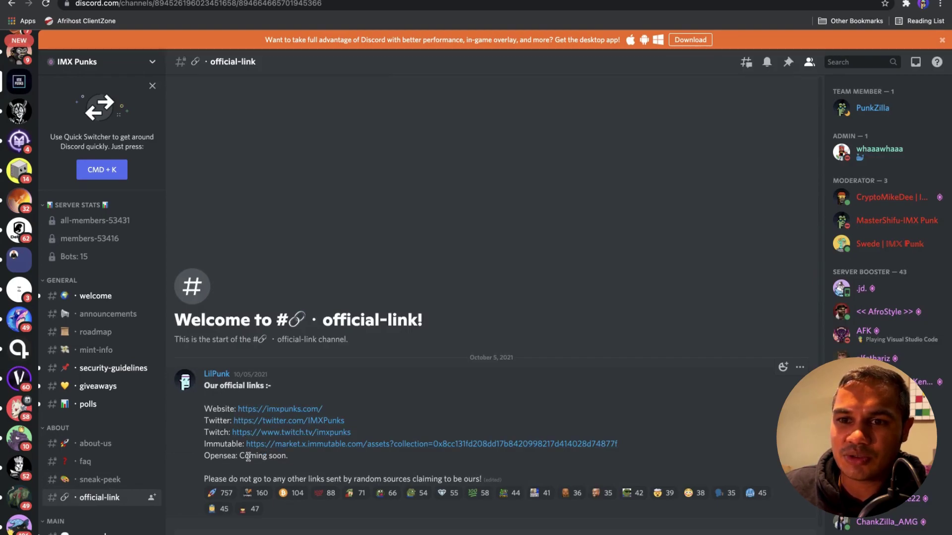
pyautogui.moveTo(205, 455); pyautogui.dragTo(311, 460)
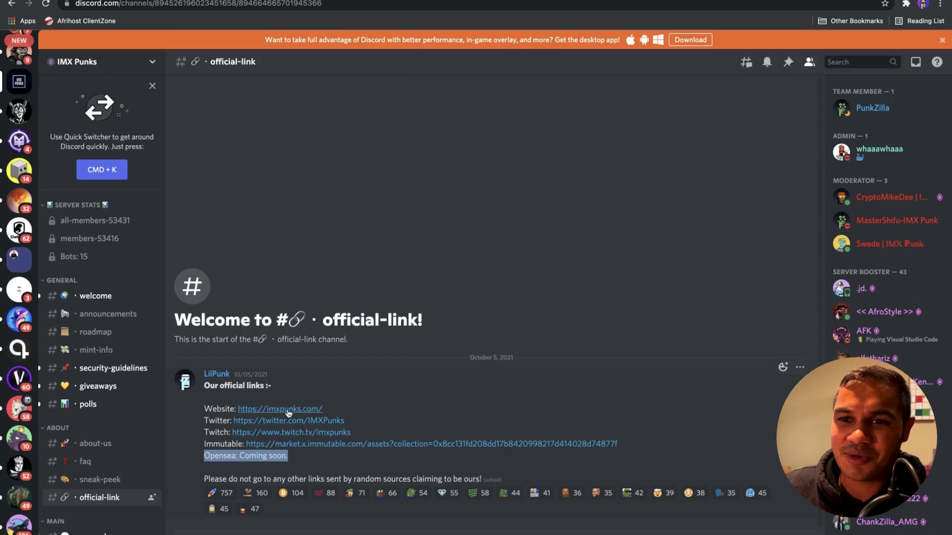
pyautogui.click(289, 411)
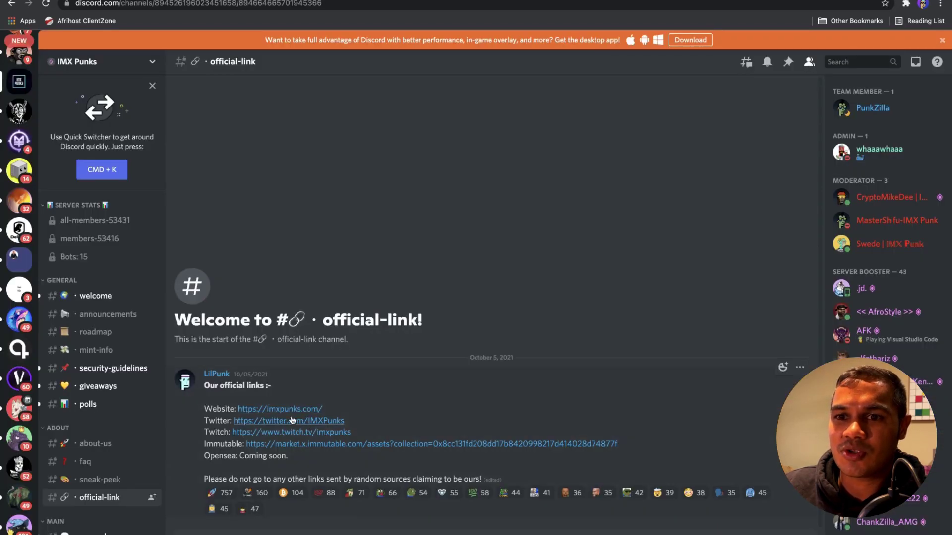
# Load imxpunks.com and scroll down to the gas-free minting Mint Now box.
pyautogui.click(290, 412)
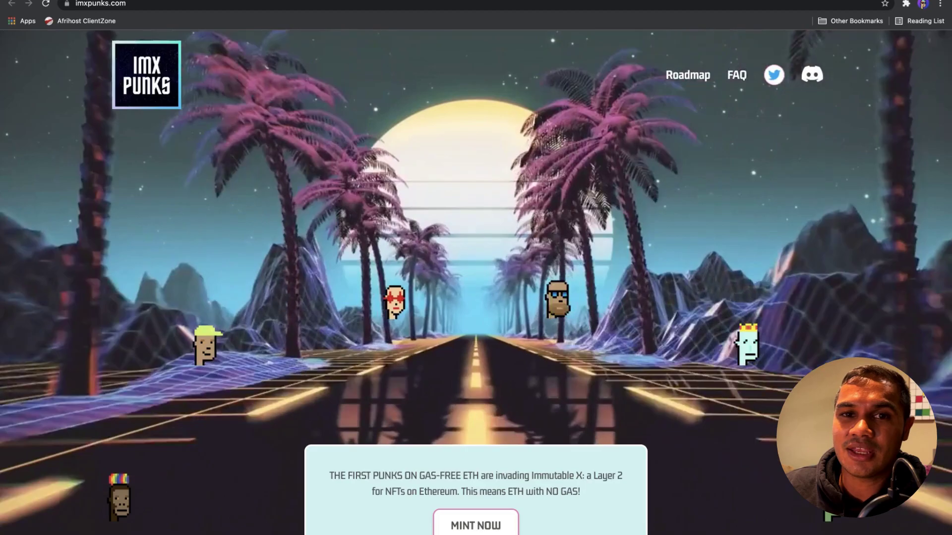
pyautogui.scroll(-2, 467, 166)
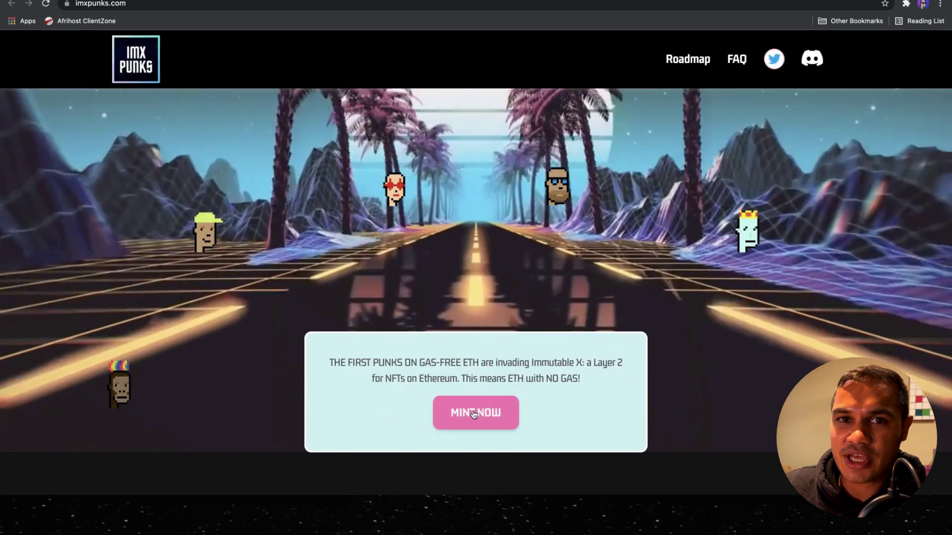
# Go to mint.imxpunks.com and scroll to the MINT PUNKS Main Sale offer.
pyautogui.click(472, 411)
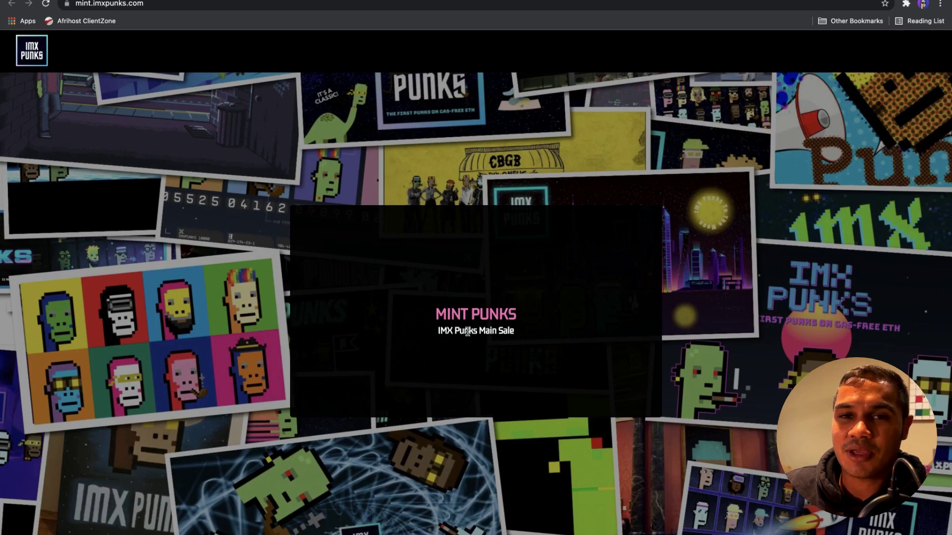
pyautogui.scroll(-1, 486, 344)
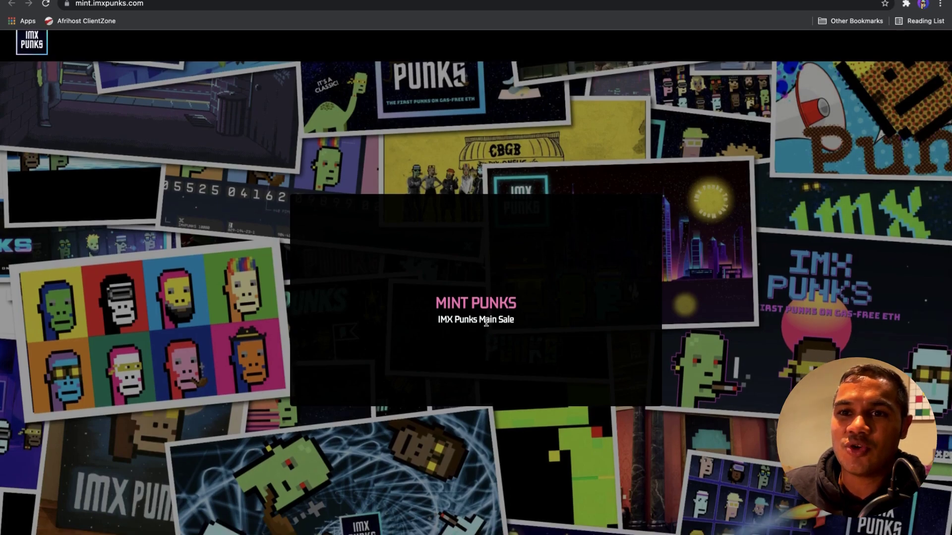